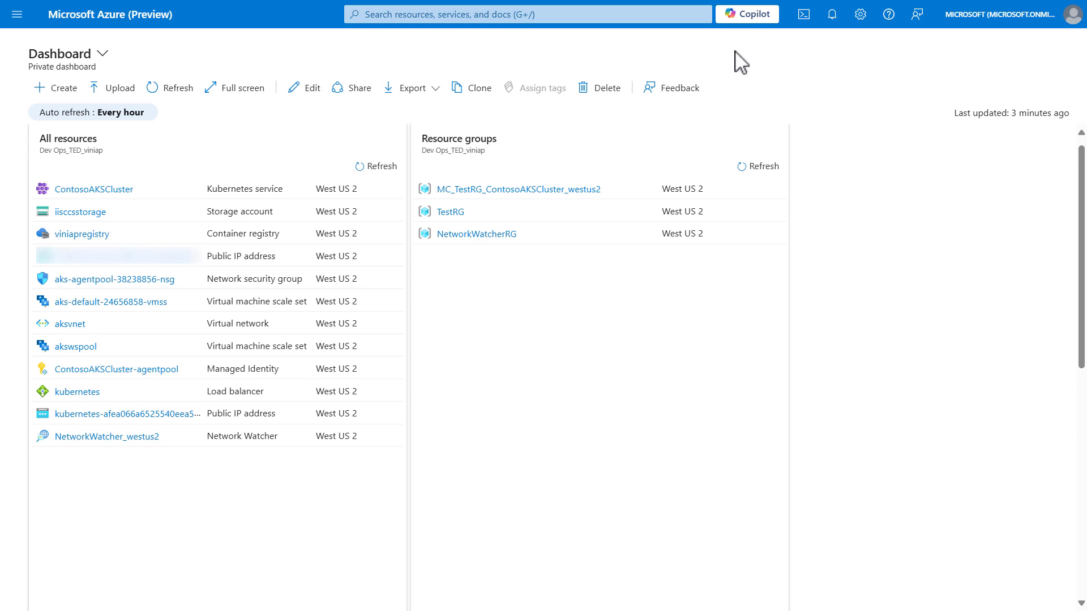
Step: Ask Copilot "what are best practices to aks that I might have missed on my cluster?" and read through its answer
{"action": "left_click", "coordinate": [737, 17]}
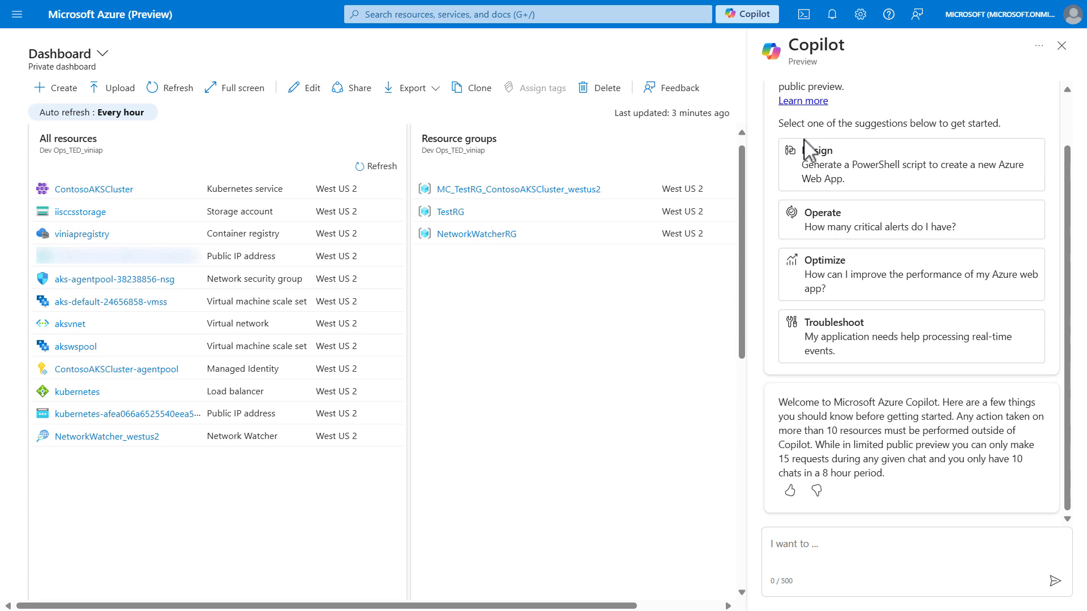
{"action": "left_click", "coordinate": [863, 543]}
{"action": "type", "text": "what are best practices to aks that I might have missed on my cluster?"}
{"action": "key", "text": "Return"}
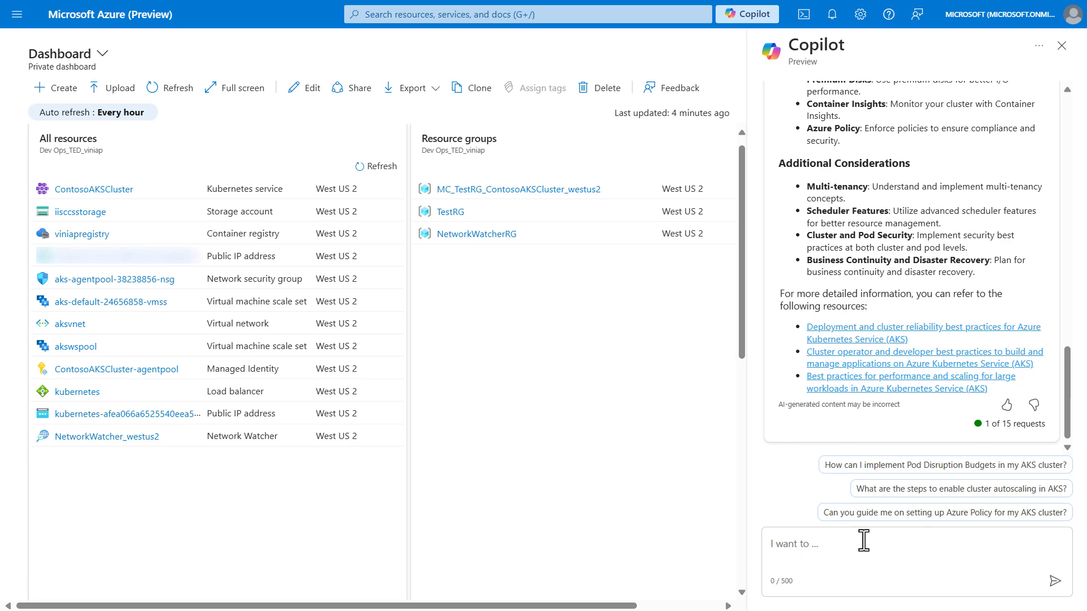
{"action": "scroll", "coordinate": [957, 408], "scroll_direction": "up", "scroll_amount": 8}
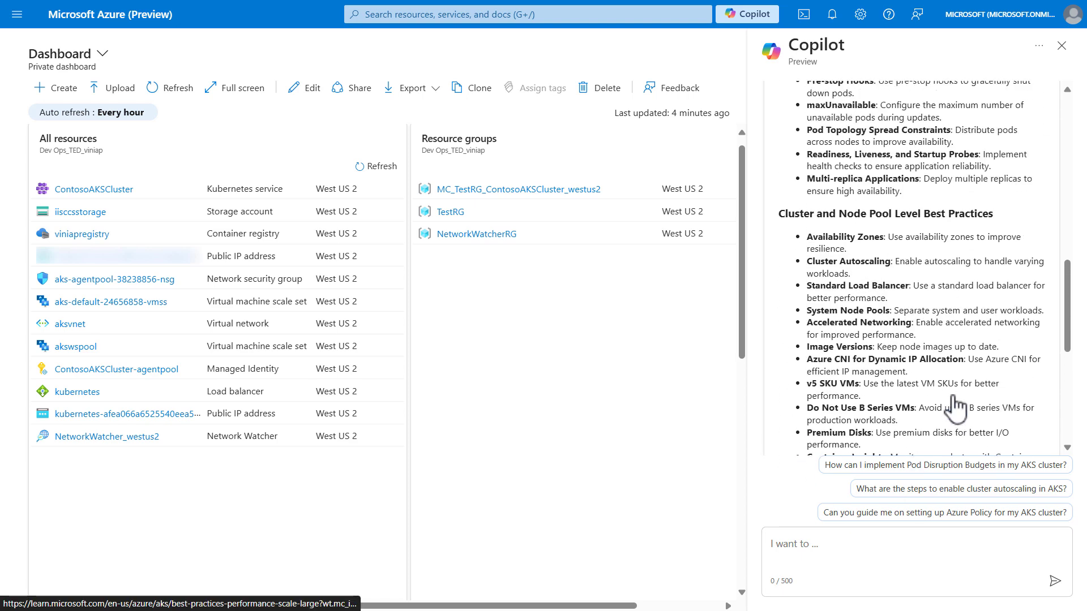
{"action": "scroll", "coordinate": [957, 407], "scroll_direction": "up", "scroll_amount": 1}
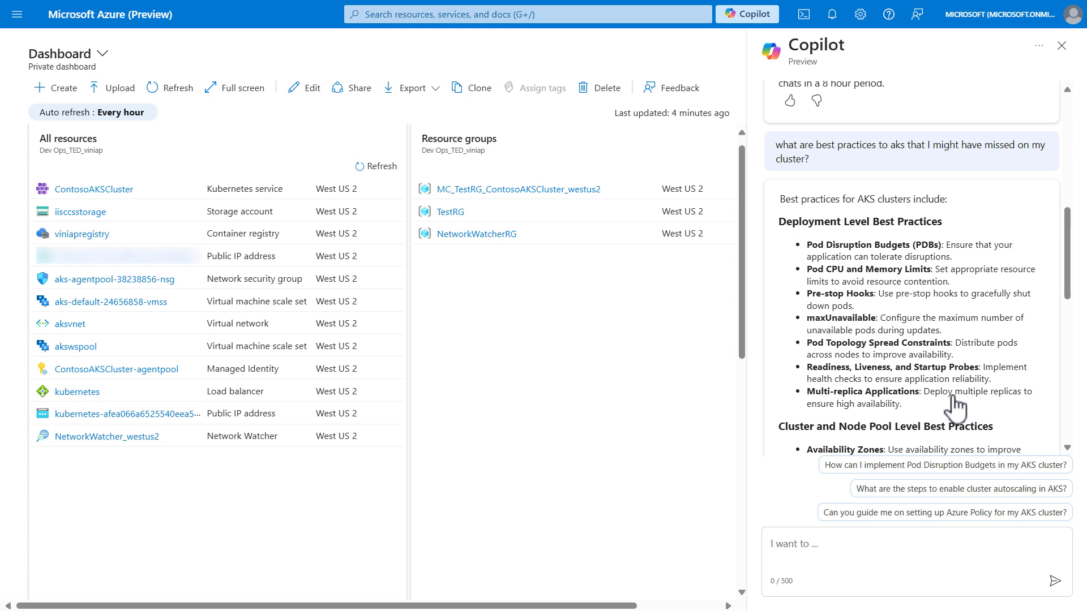
{"action": "scroll", "coordinate": [960, 348], "scroll_direction": "down", "scroll_amount": 3}
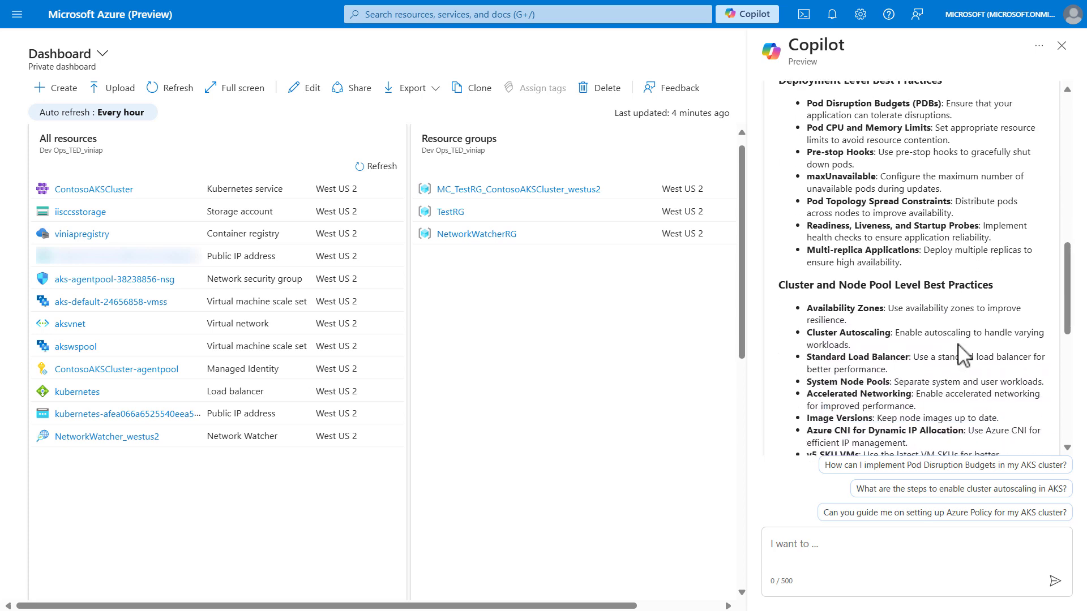
{"action": "scroll", "coordinate": [963, 351], "scroll_direction": "down", "scroll_amount": 6}
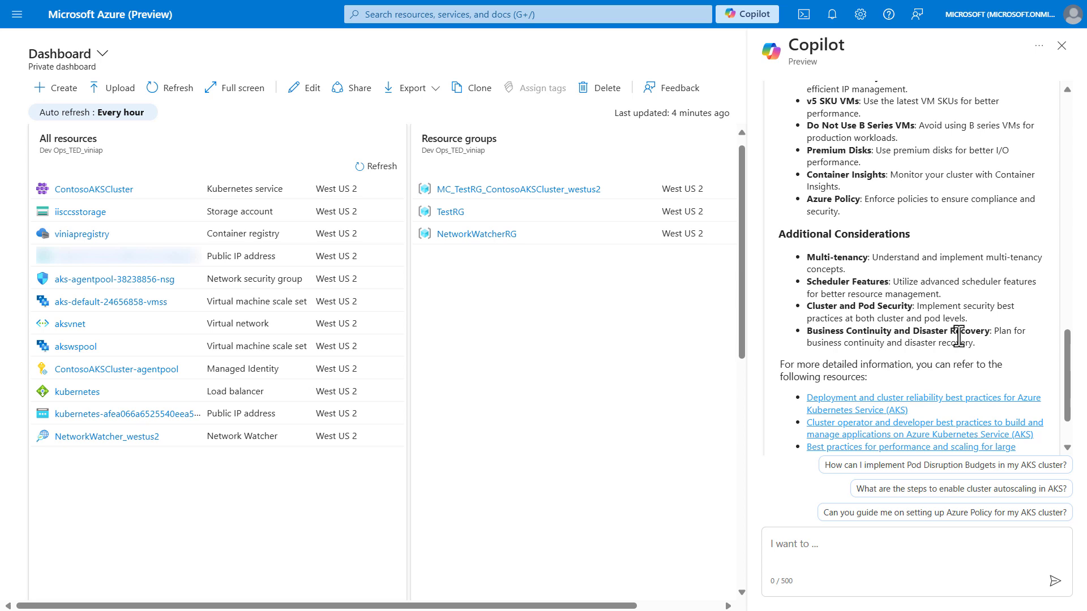
{"action": "scroll", "coordinate": [958, 337], "scroll_direction": "down", "scroll_amount": 2}
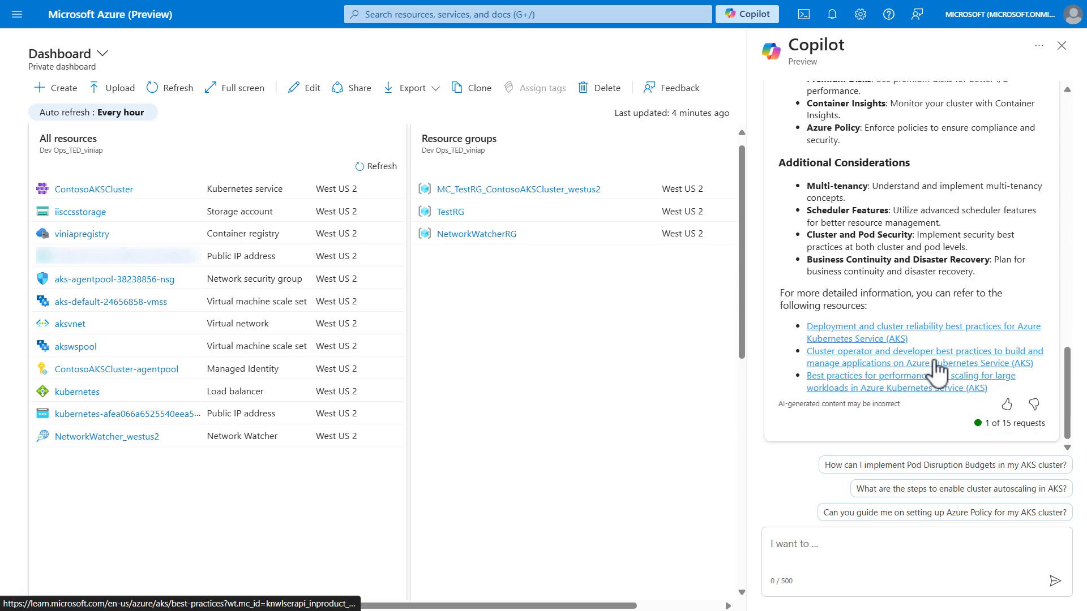
Step: Ask Copilot to "restrict access to the AKS cluster API to my IP only"
{"action": "left_click", "coordinate": [884, 544]}
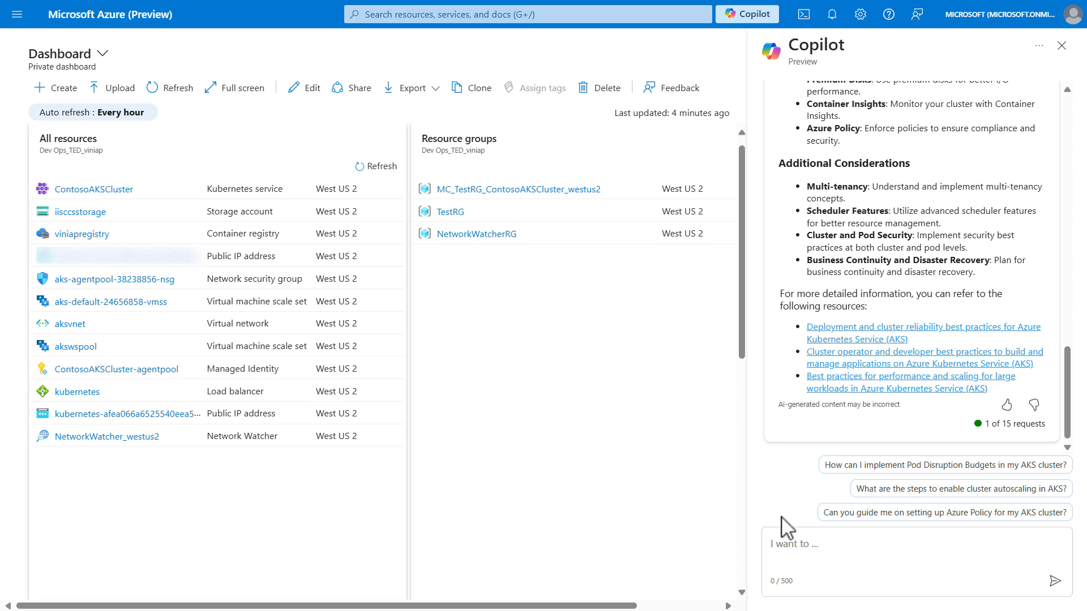
{"action": "left_click", "coordinate": [855, 549]}
{"action": "type", "text": "restrict access to the AKS cluster API to my IP only"}
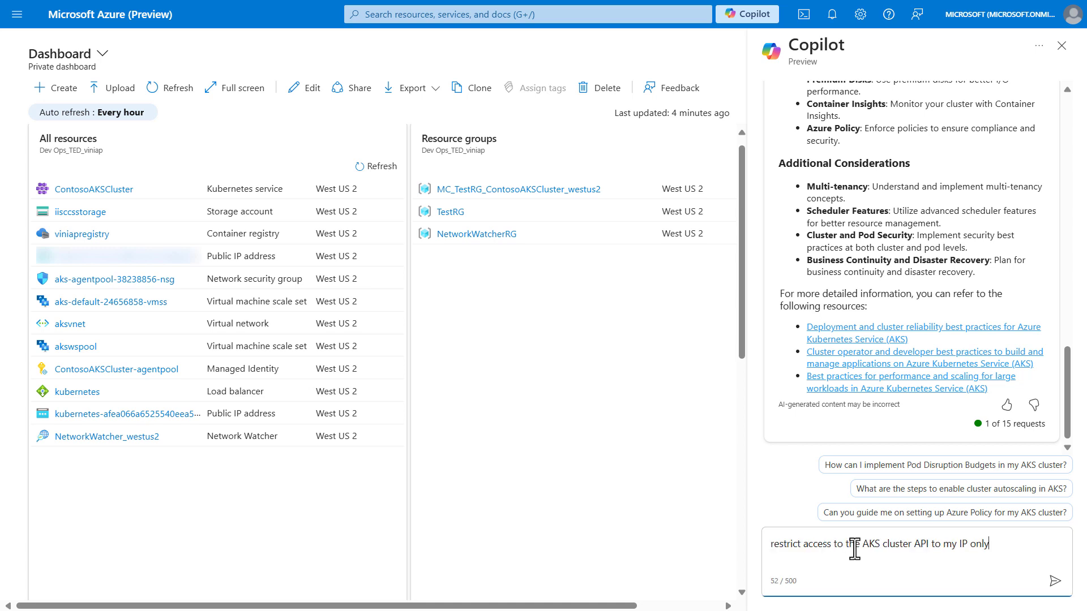
{"action": "key", "text": "Return"}
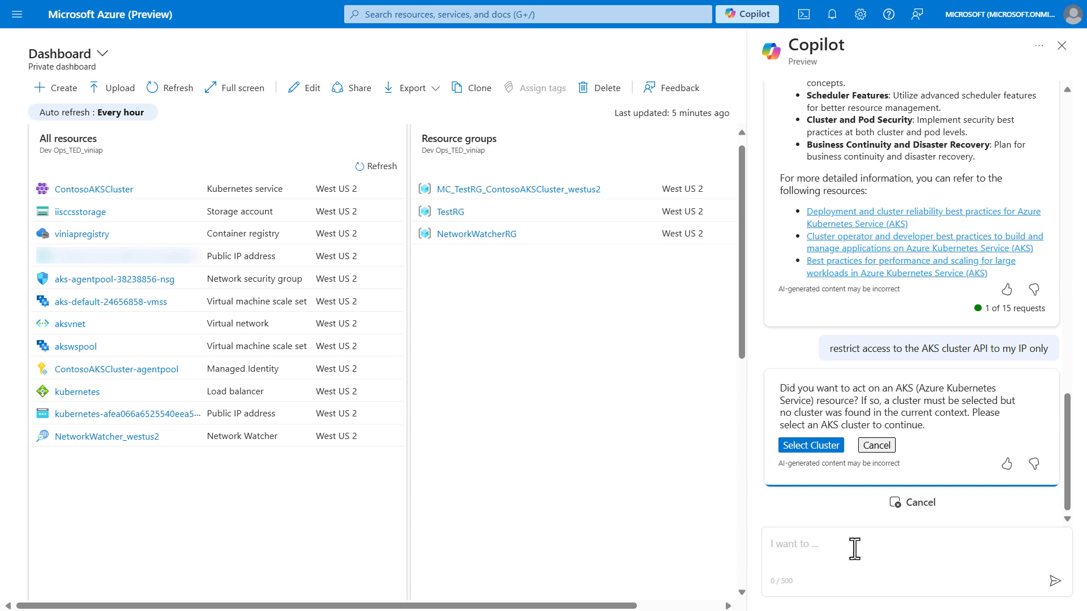
Step: Choose ContosoAKSCluster as the target cluster and agree to add the IP address to its authorized IP ranges
{"action": "left_click", "coordinate": [812, 447]}
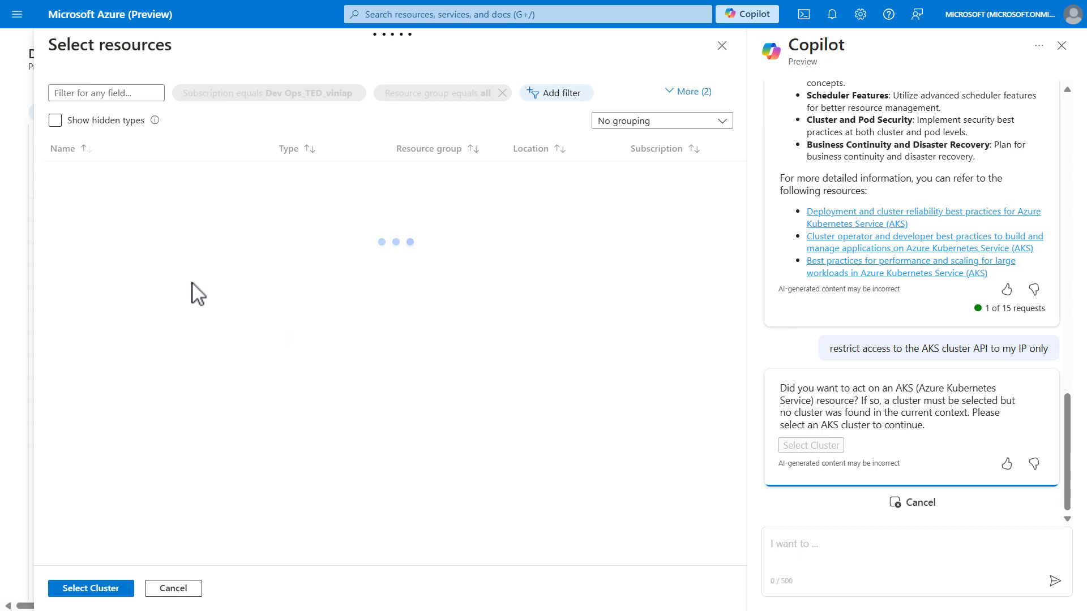
{"action": "left_click", "coordinate": [101, 180]}
{"action": "left_click", "coordinate": [110, 586]}
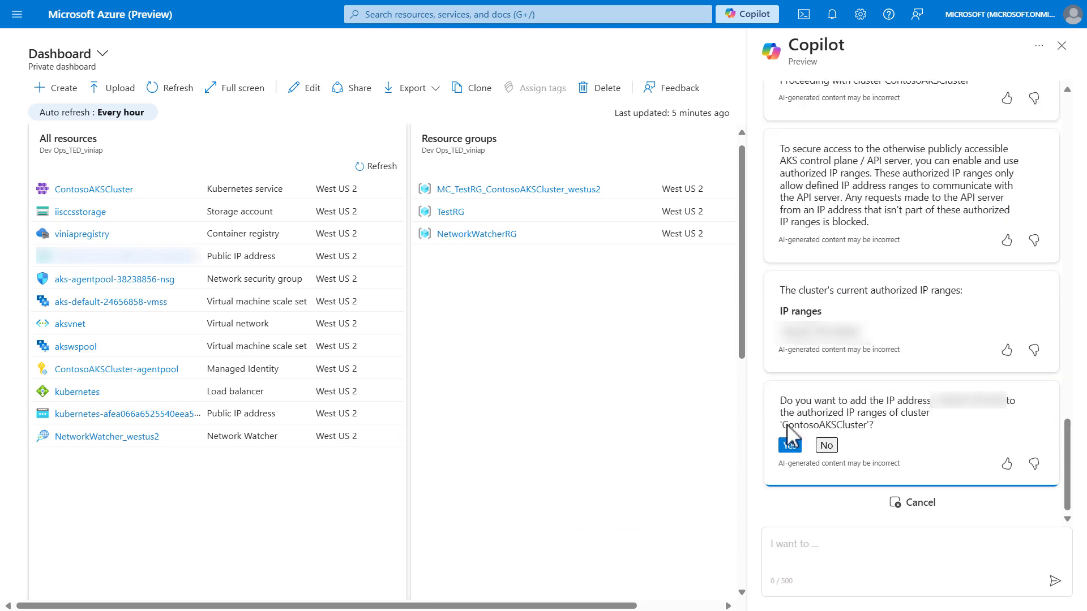
{"action": "left_click", "coordinate": [791, 447]}
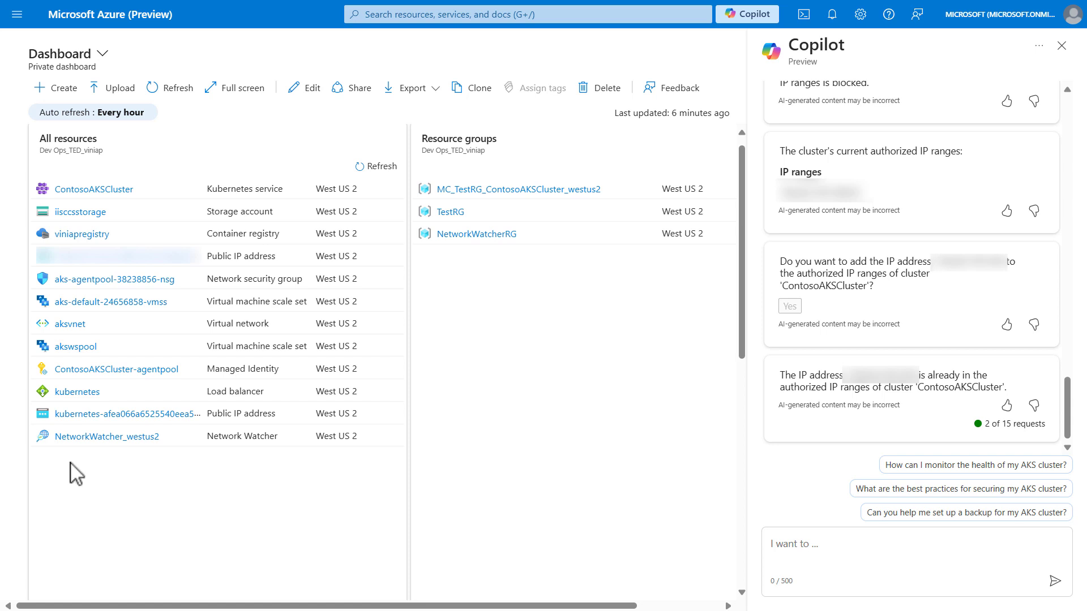
Step: Ask Copilot to "change the price tier of my cluster to standard" and choose ContosoAKSCluster as the target
{"action": "left_click", "coordinate": [890, 545]}
{"action": "type", "text": "change the price tier of my cluster to standard"}
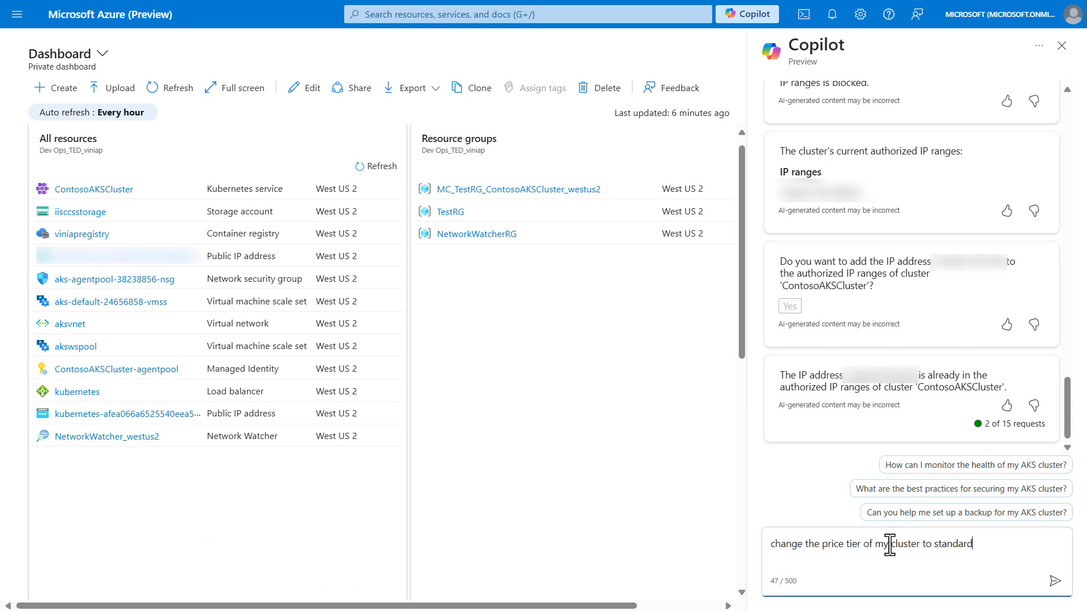
{"action": "key", "text": "Return"}
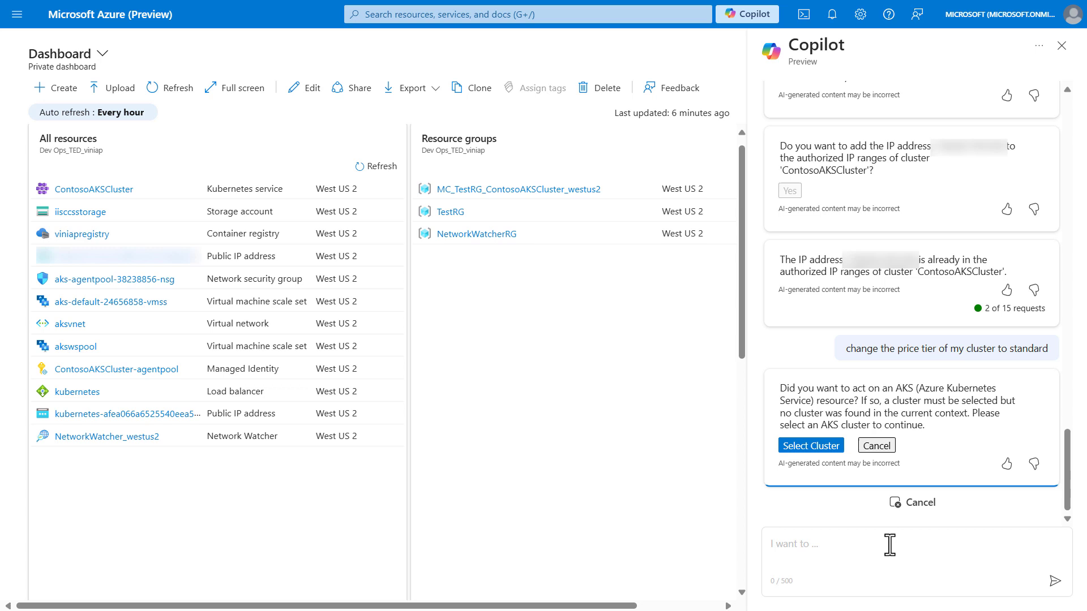
{"action": "left_click", "coordinate": [823, 449]}
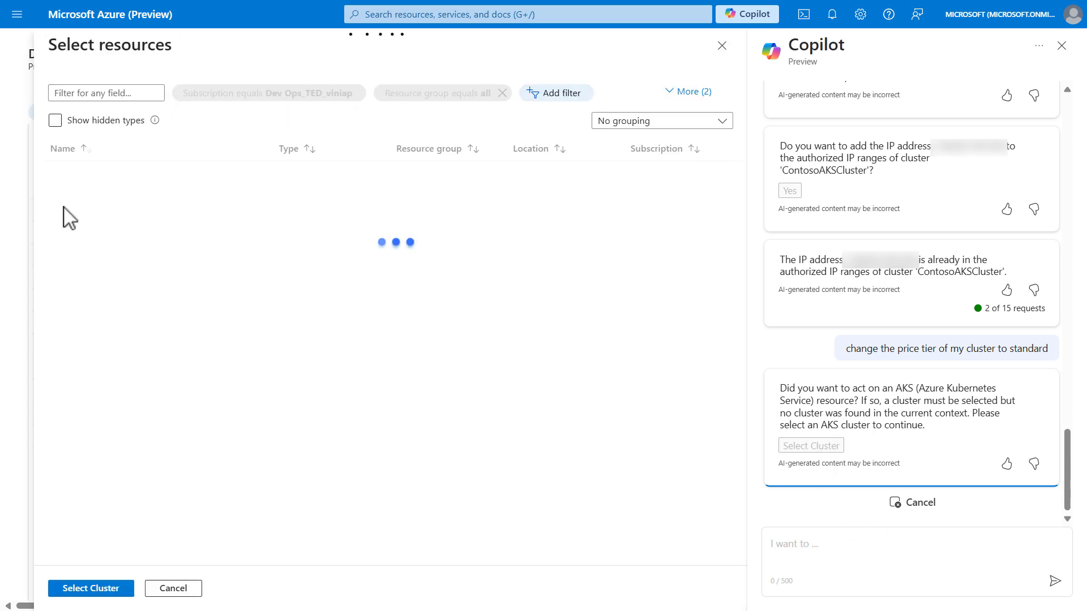
{"action": "left_click", "coordinate": [86, 177]}
{"action": "left_click", "coordinate": [94, 589]}
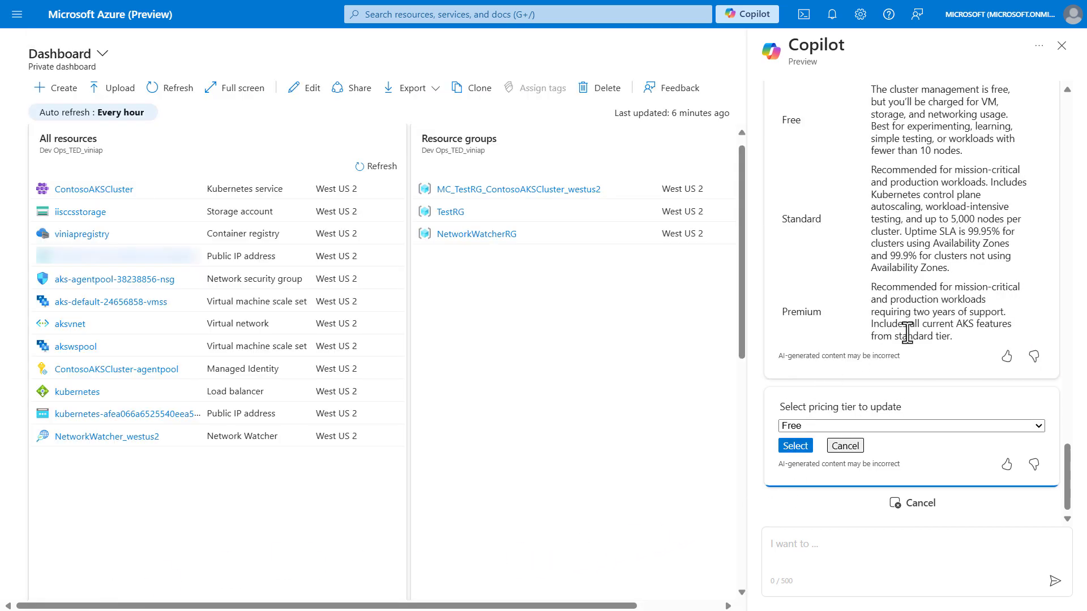
Step: Check the pricing tiers offered for the cluster and cancel the pricing tier update
{"action": "scroll", "coordinate": [909, 334], "scroll_direction": "up", "scroll_amount": 1}
{"action": "left_click", "coordinate": [869, 425]}
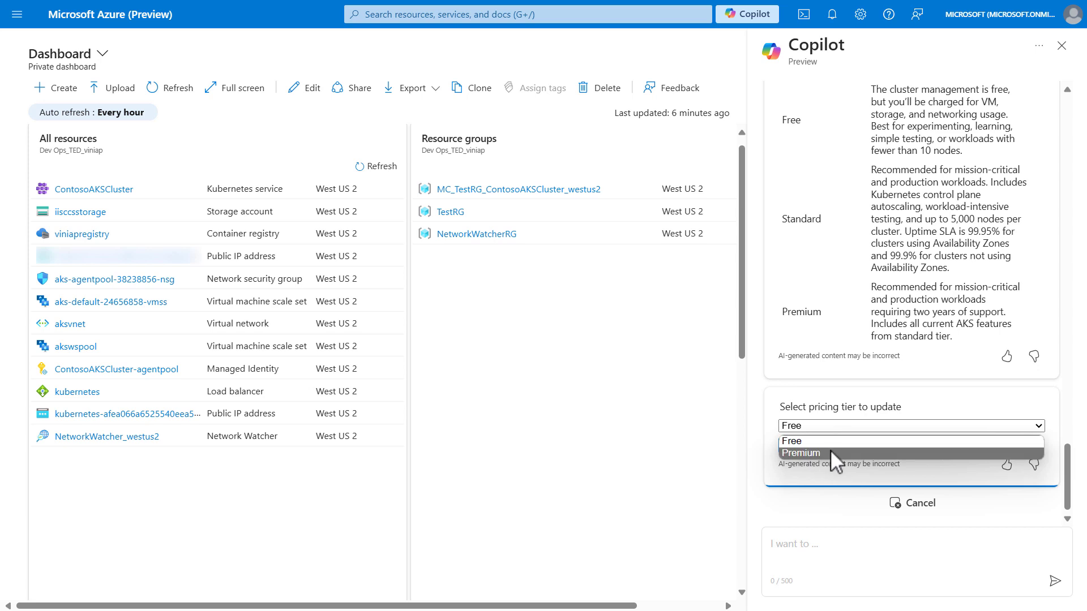
{"action": "left_click", "coordinate": [833, 395]}
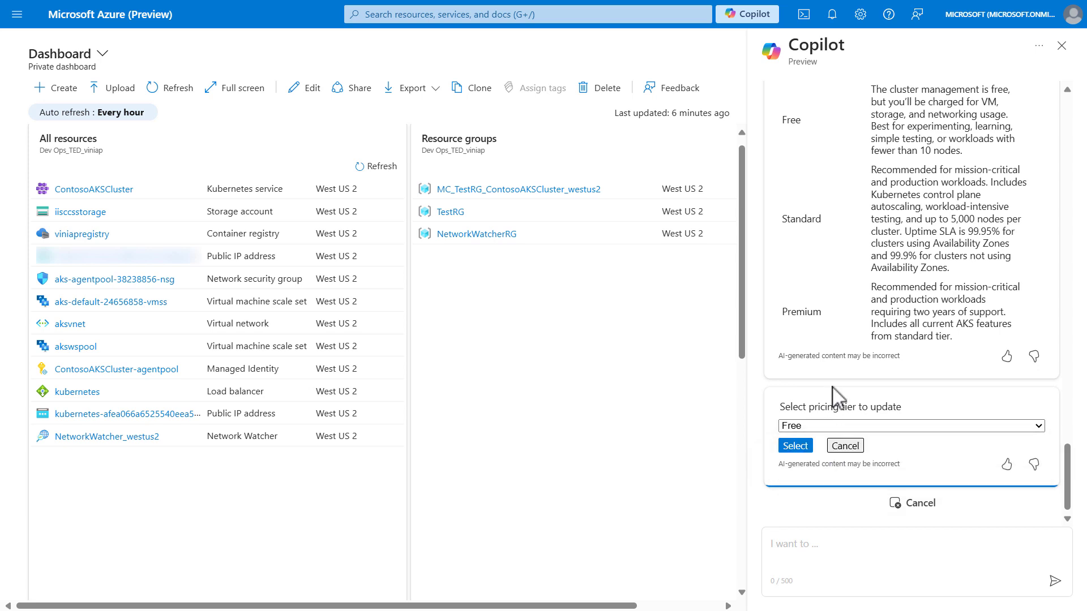
{"action": "left_click", "coordinate": [846, 445]}
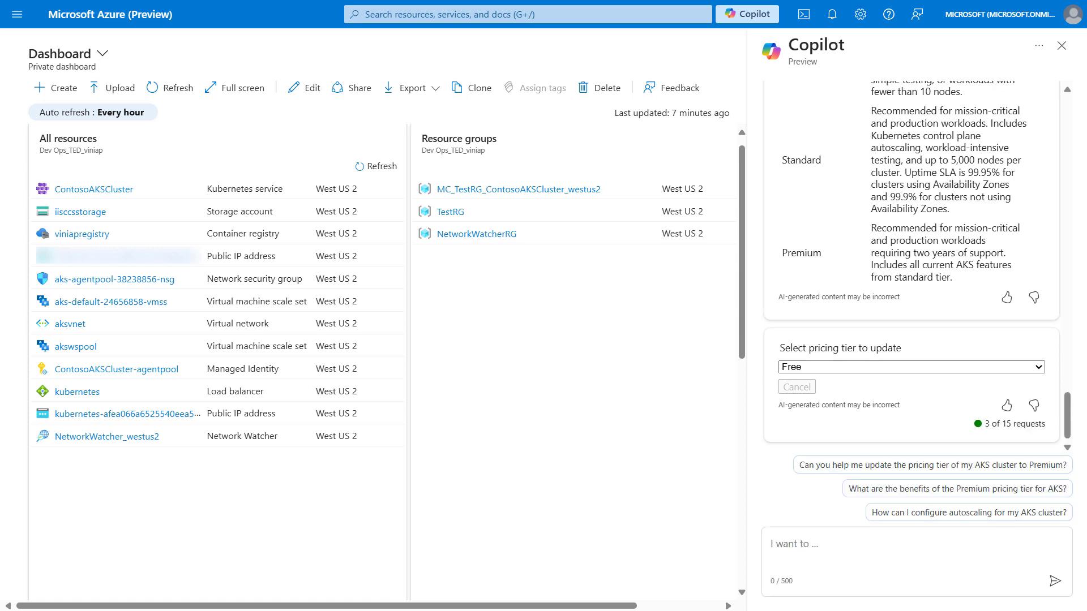
Step: Ask Copilot to "set up backup for my aks cluster"
{"action": "left_click", "coordinate": [842, 542]}
{"action": "type", "text": "set up backup for my aks cluster"}
{"action": "key", "text": "Return"}
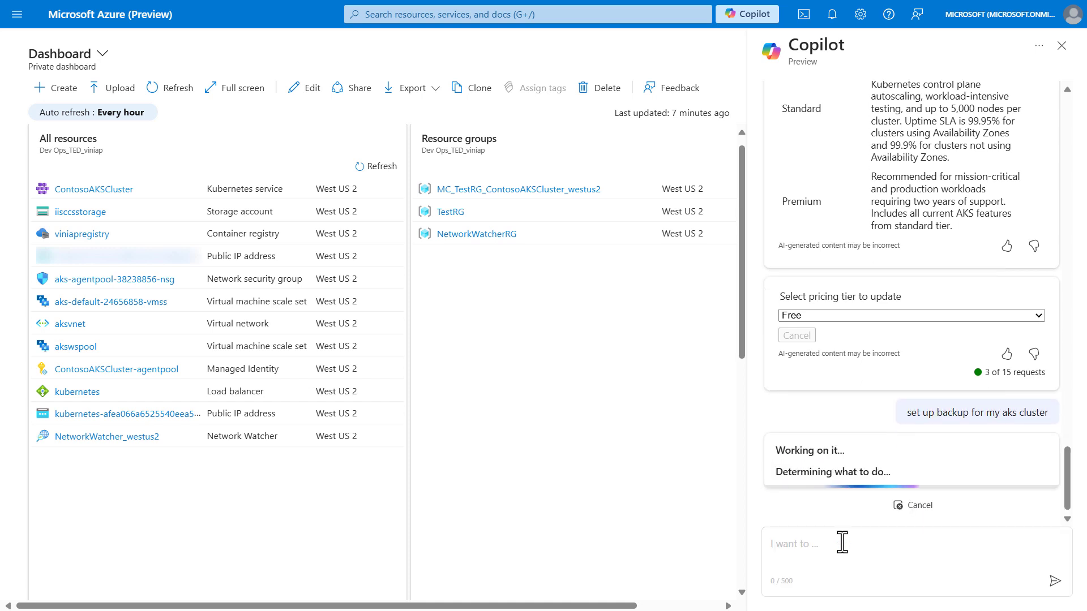
Step: Choose ContosoAKSCluster for the backup, continue to its Backup page and launch the AKS Backup extension installation
{"action": "left_click", "coordinate": [811, 446]}
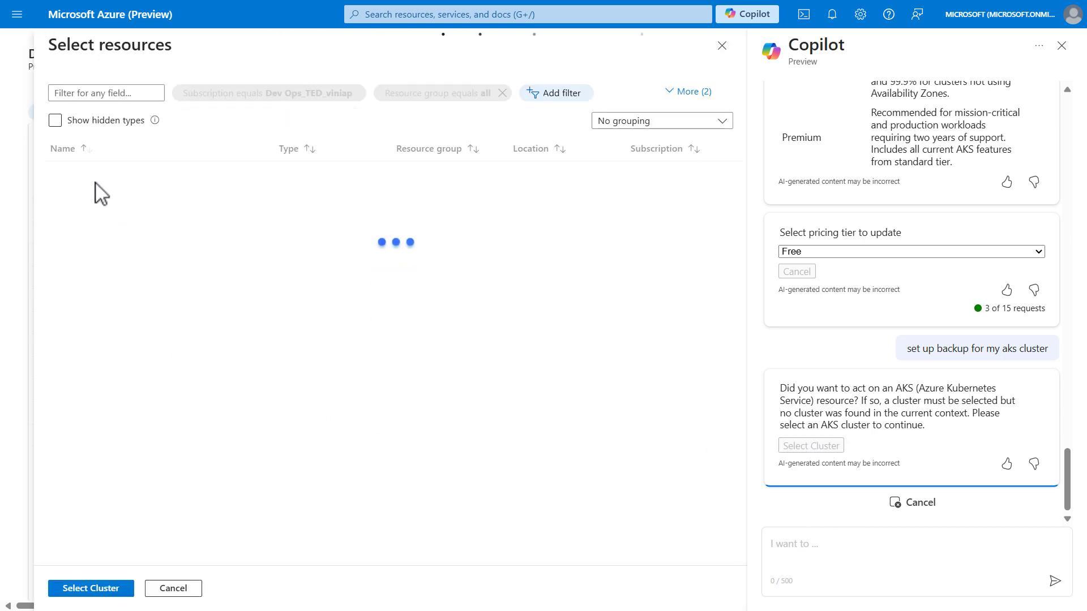
{"action": "left_click", "coordinate": [108, 589]}
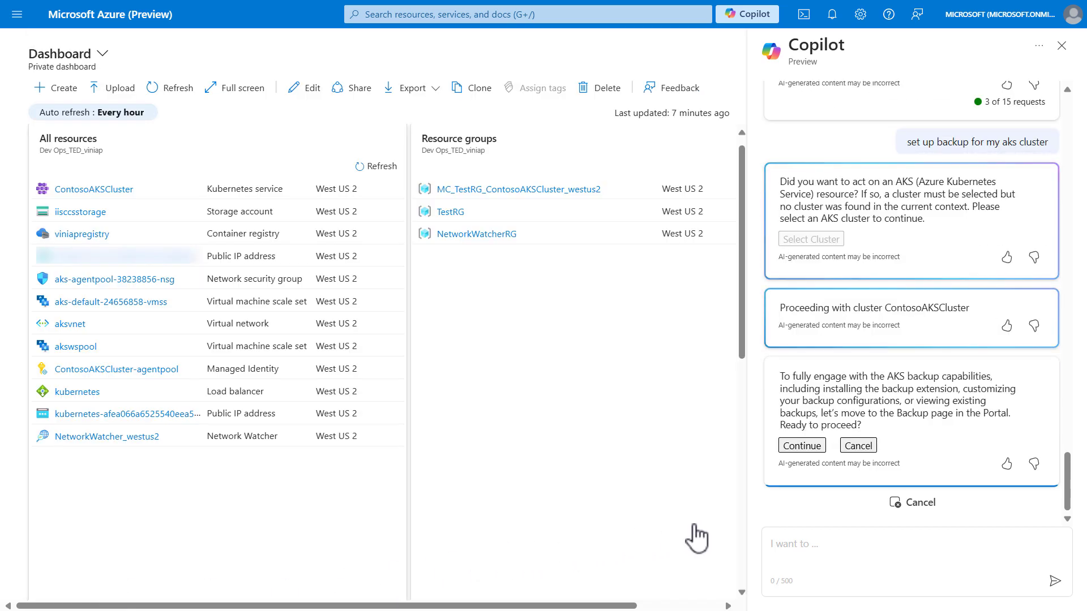
{"action": "left_click", "coordinate": [794, 448]}
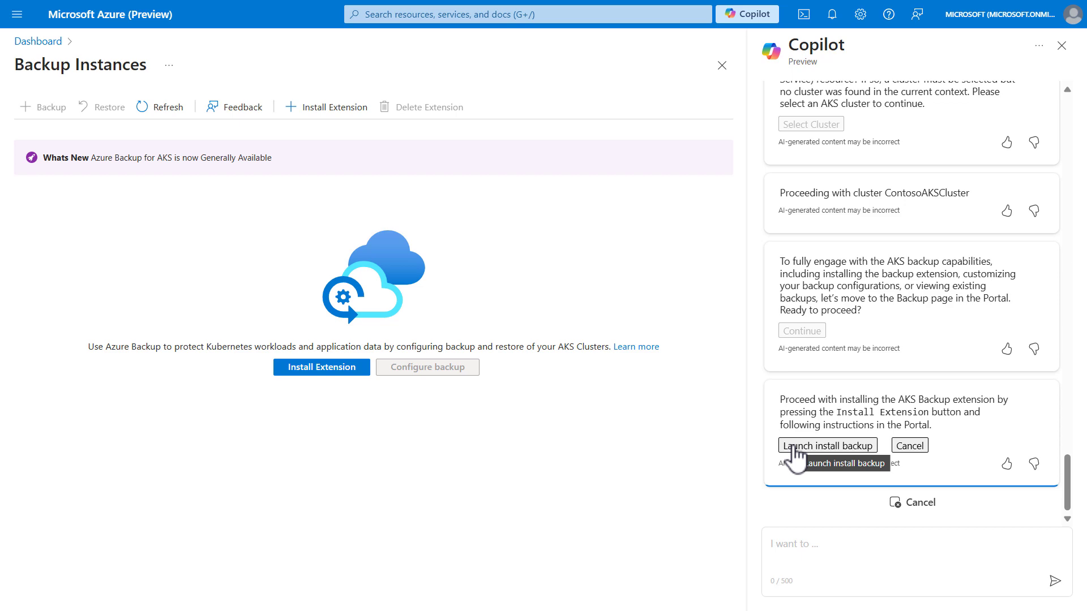
{"action": "left_click", "coordinate": [795, 448]}
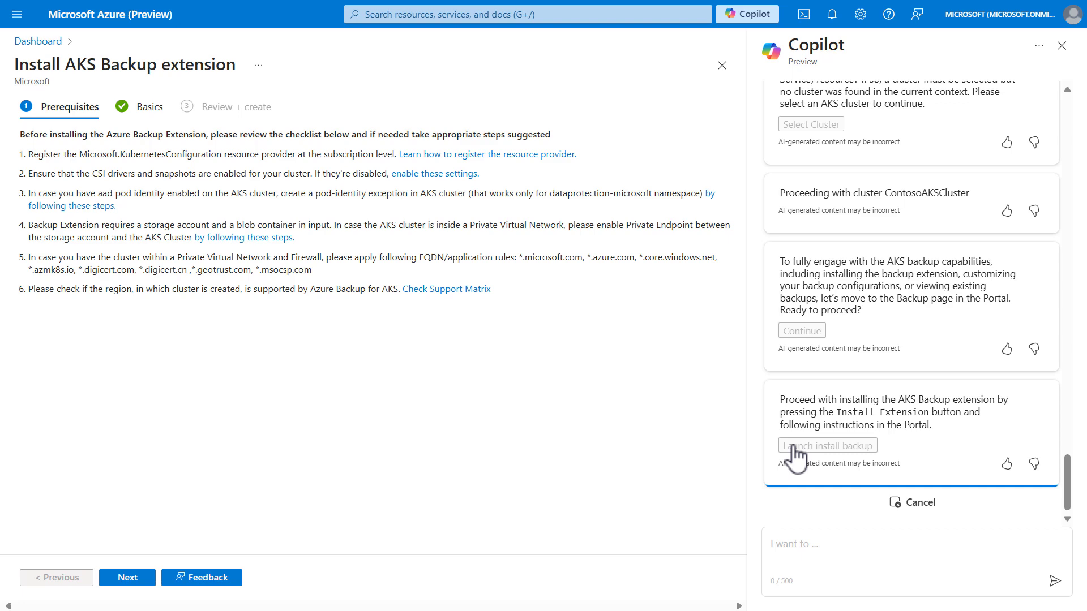